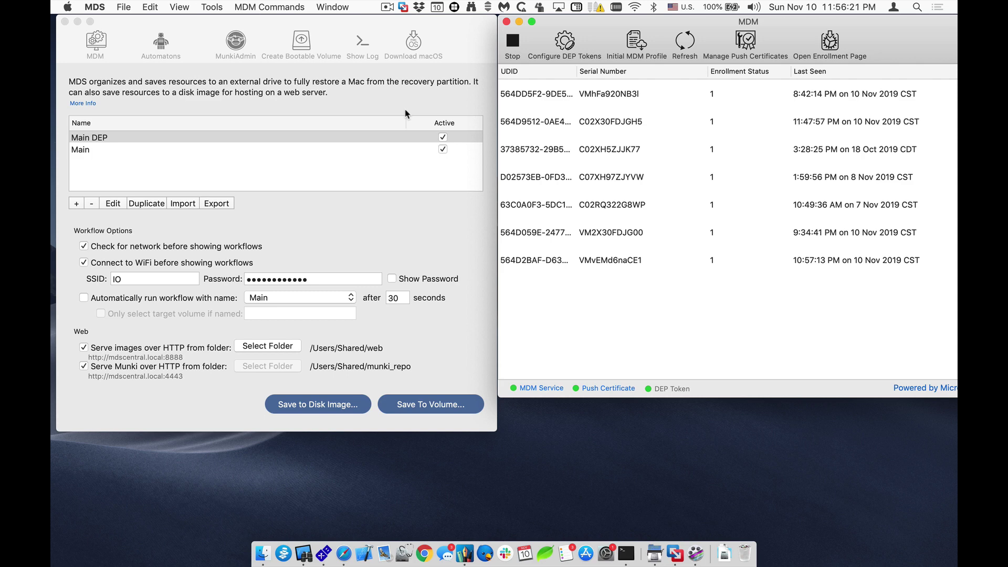
- Open the Initial MDM Profile's General settings sheet from the MDM window toolbar
{"action": "left_click", "coordinate": [633, 53]}
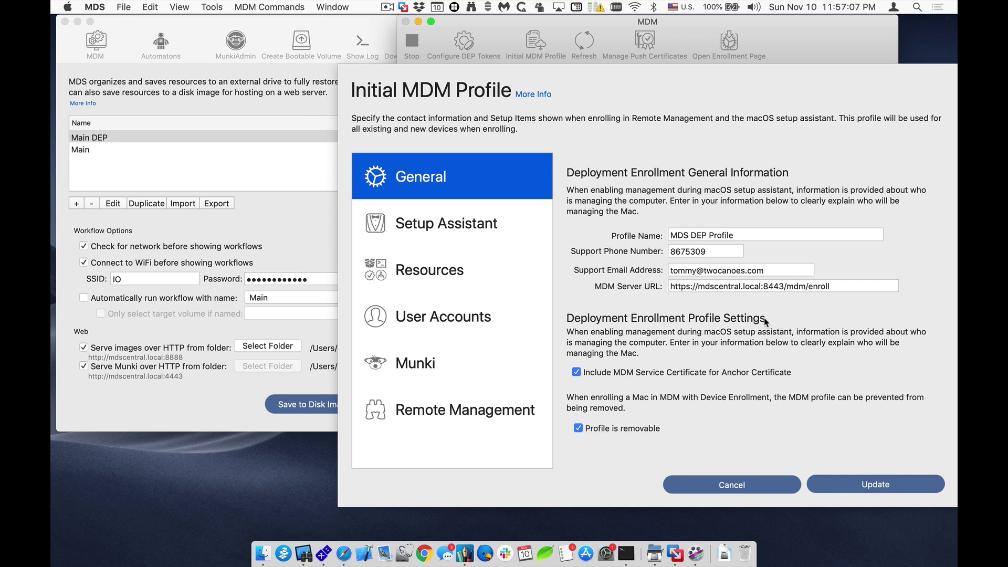
- Review the profile's Setup Assistant, Resources, Munki, User Accounts and Remote Management sections
{"action": "left_click", "coordinate": [500, 225]}
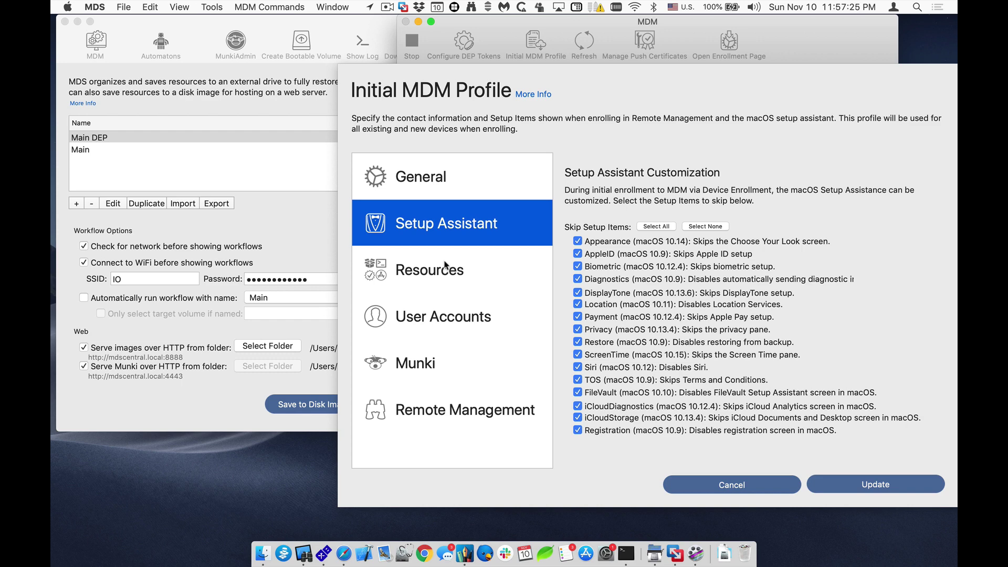
{"action": "left_click", "coordinate": [445, 265]}
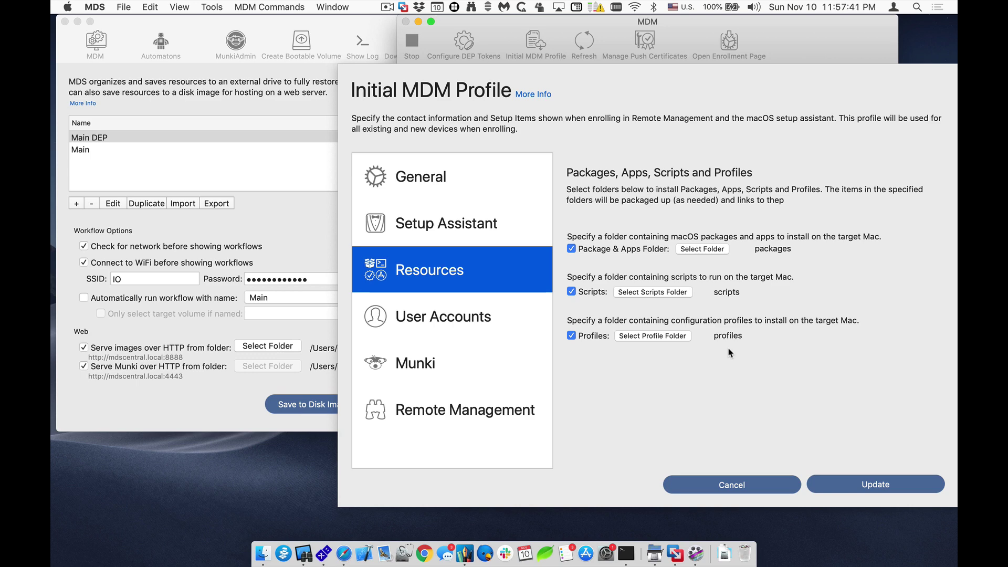
{"action": "left_click", "coordinate": [437, 341]}
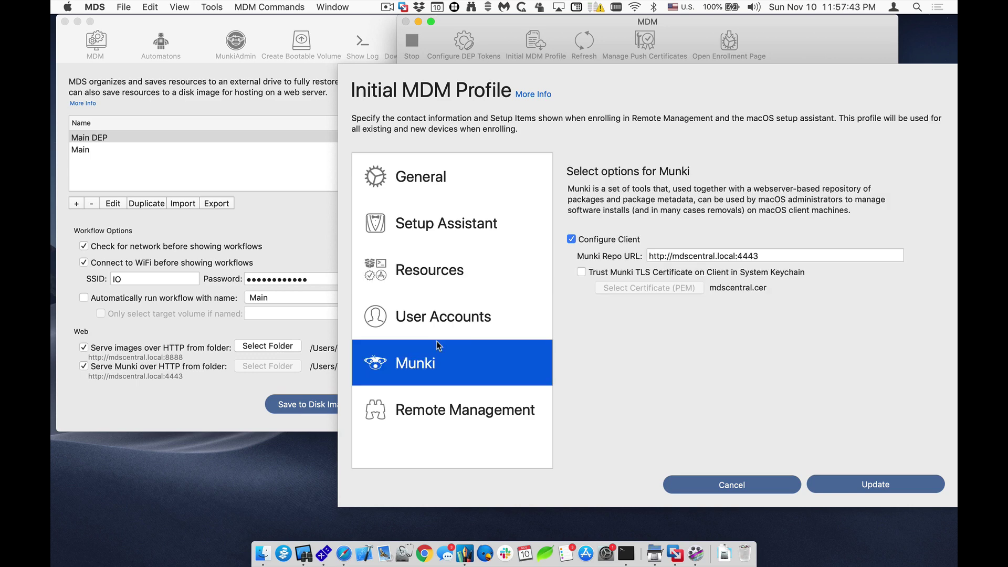
{"action": "left_click", "coordinate": [429, 327]}
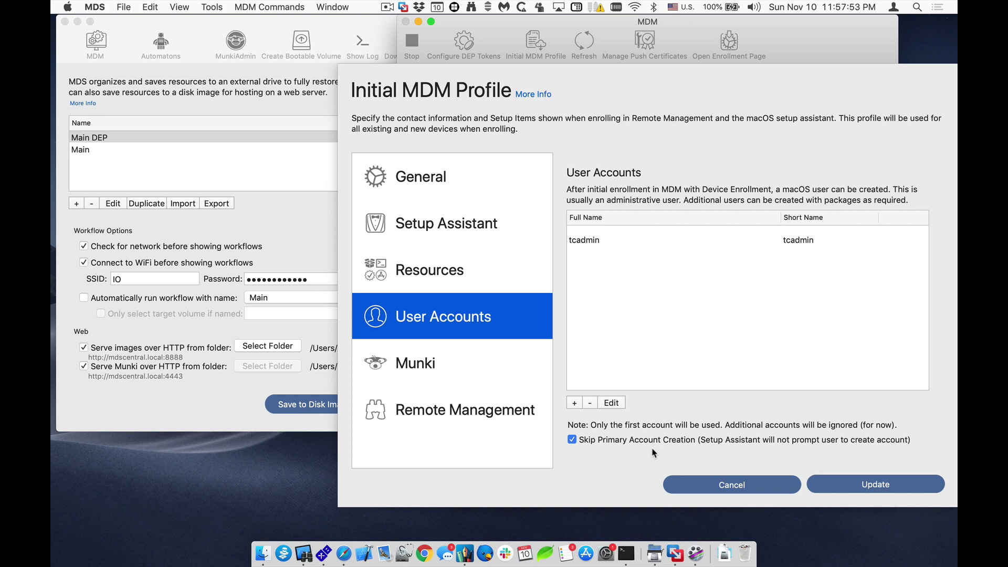
{"action": "left_click", "coordinate": [441, 368]}
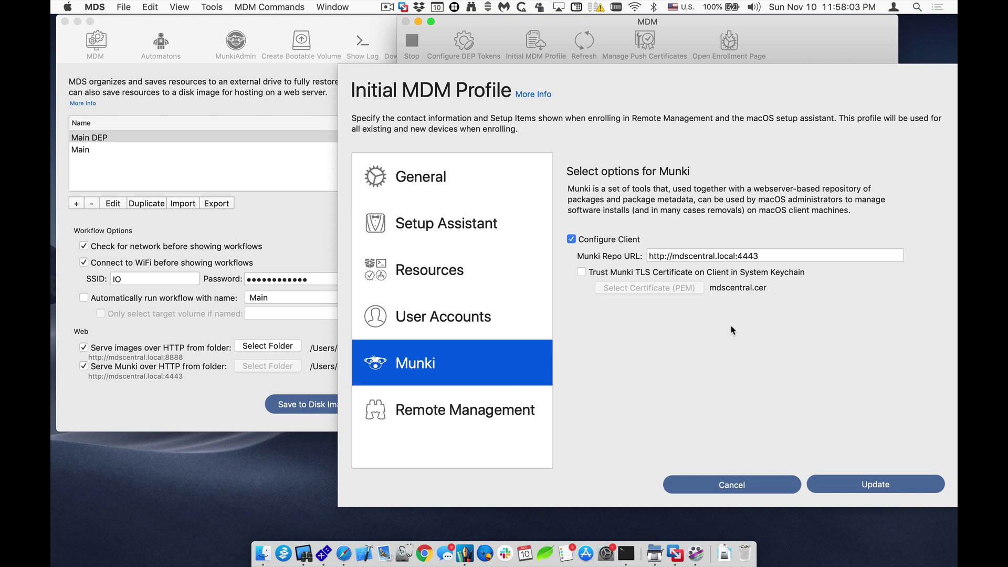
{"action": "left_click", "coordinate": [517, 403]}
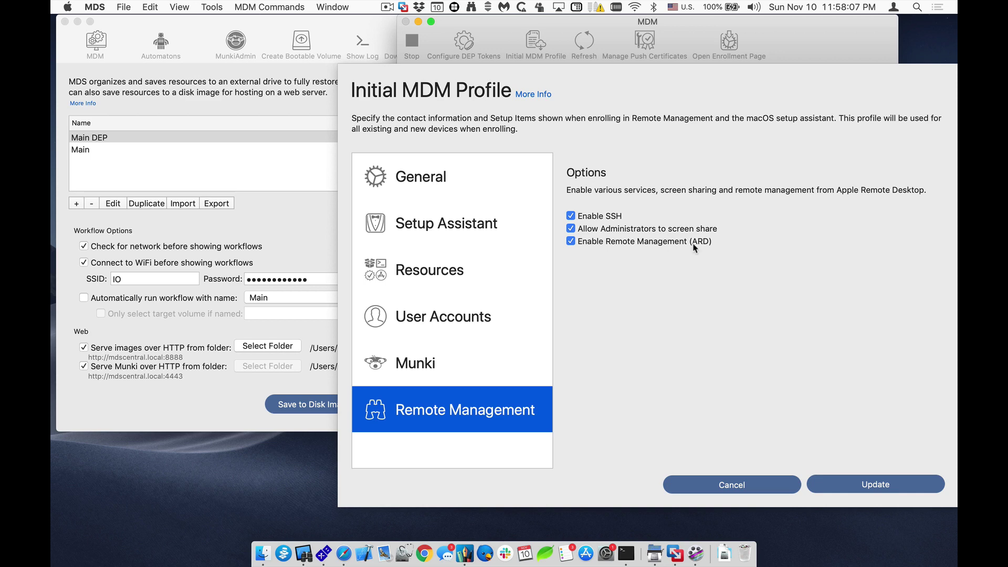
- Cancel the profile sheet unsaved, then accept United States and the U.S. keyboard layout
{"action": "left_click", "coordinate": [864, 484]}
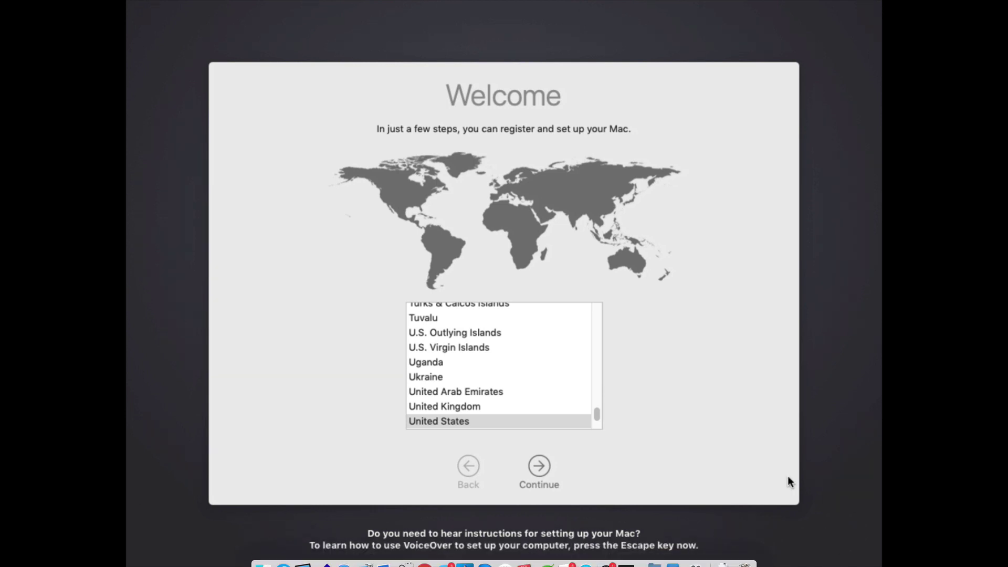
{"action": "left_click", "coordinate": [538, 464]}
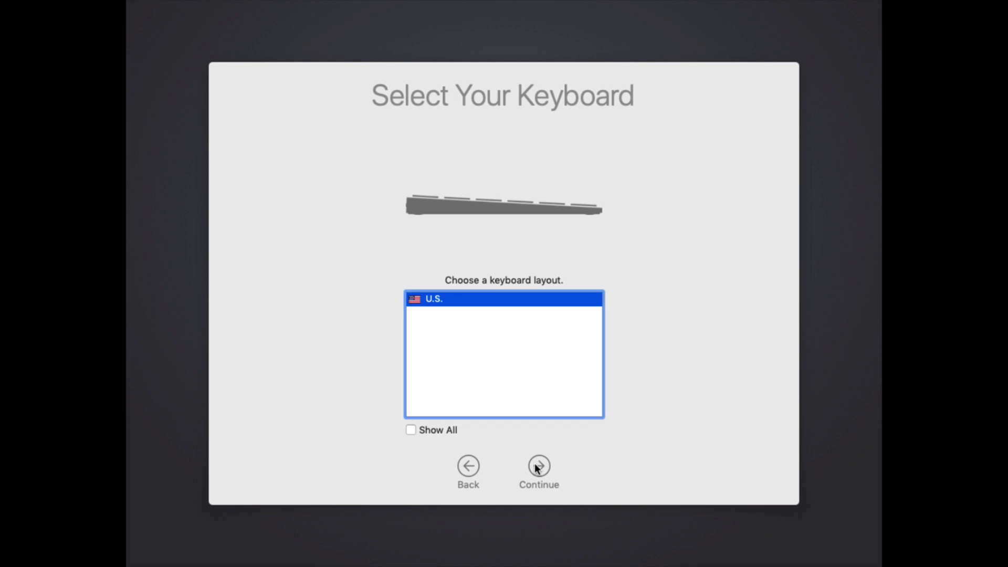
{"action": "left_click", "coordinate": [537, 469]}
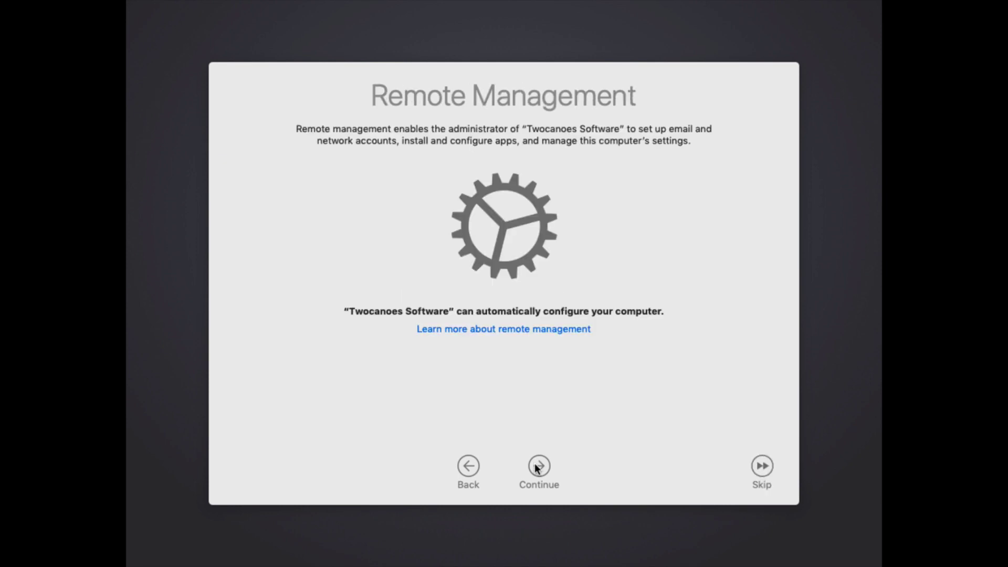
- Read the management contact details and accept Twocanoes Software's remote management
{"action": "left_click", "coordinate": [483, 331]}
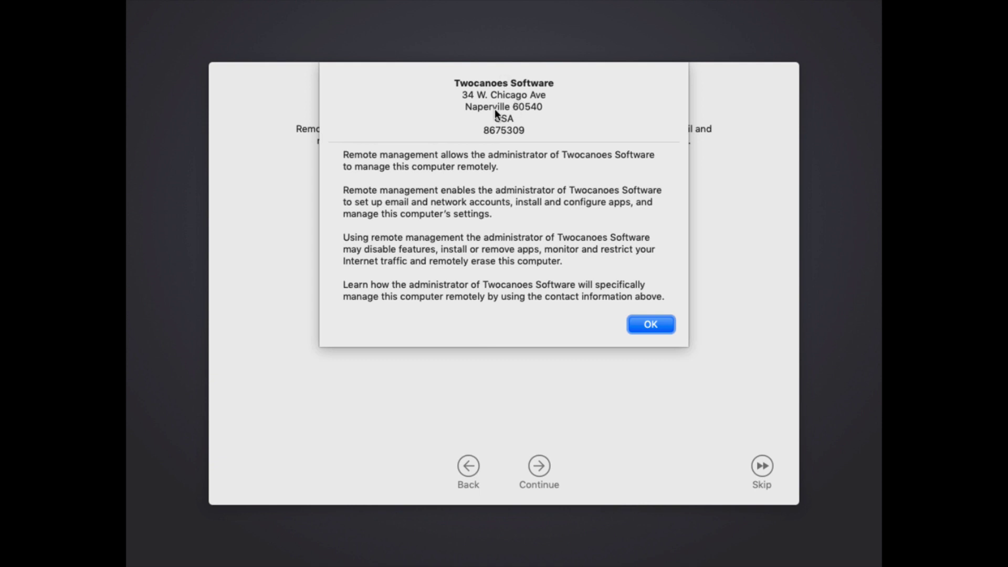
{"action": "left_click", "coordinate": [650, 326]}
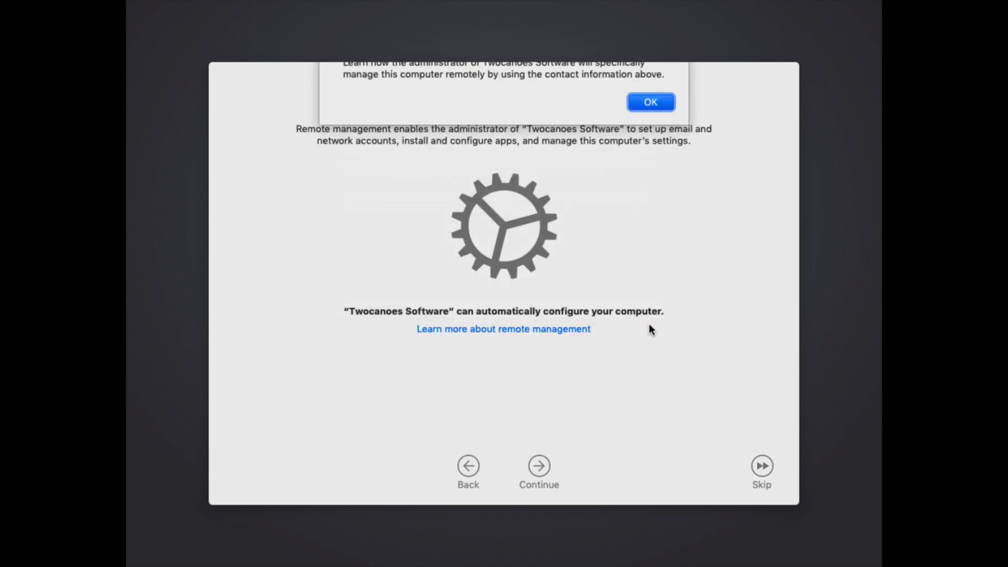
{"action": "left_click", "coordinate": [541, 465]}
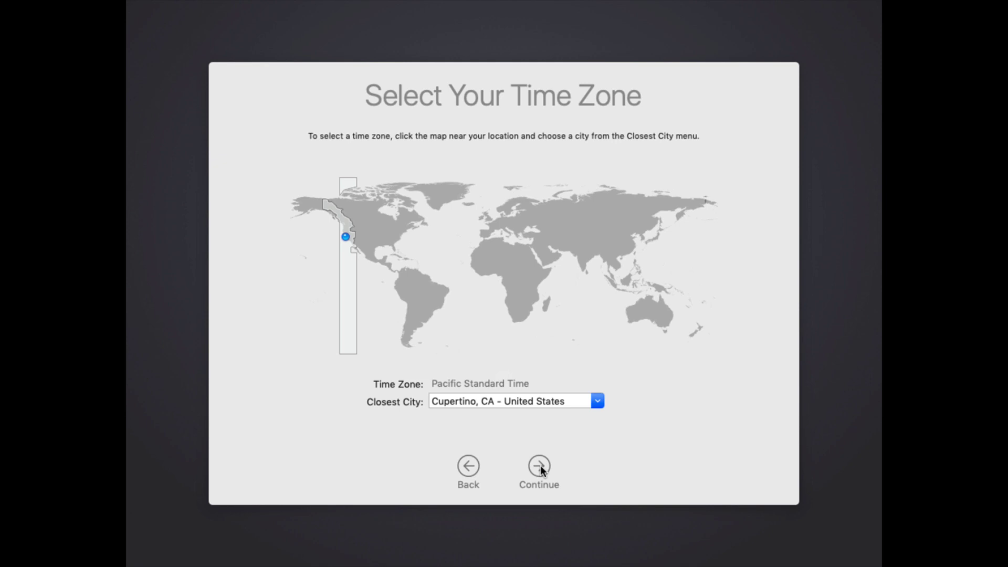
- Accept the Cupertino time zone and let Setup Assistant finish setting up the Mac
{"action": "left_click", "coordinate": [540, 465]}
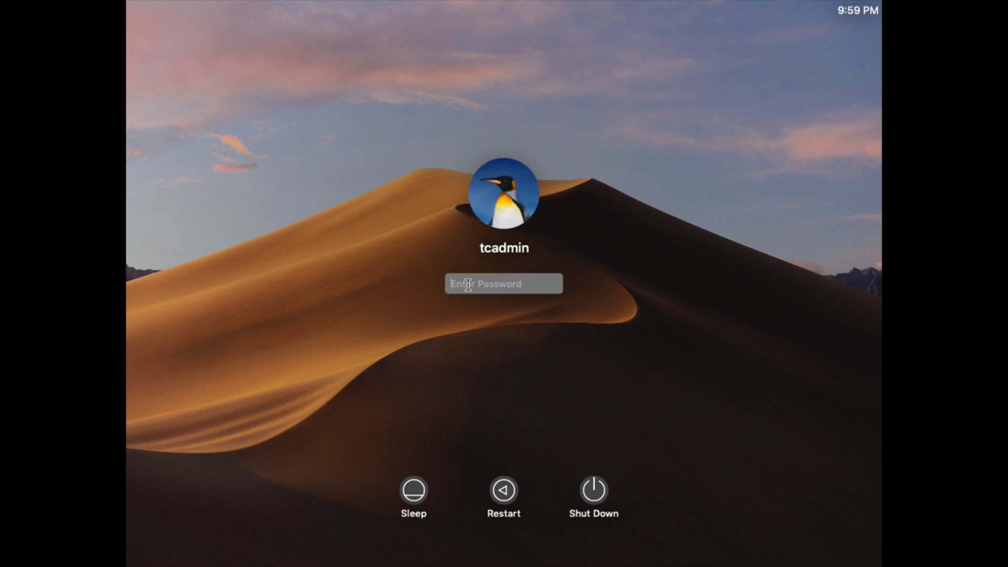
- Log in to the administrator account with its password
{"action": "type", "text": "•••••••••"}
{"action": "key", "text": "Return"}
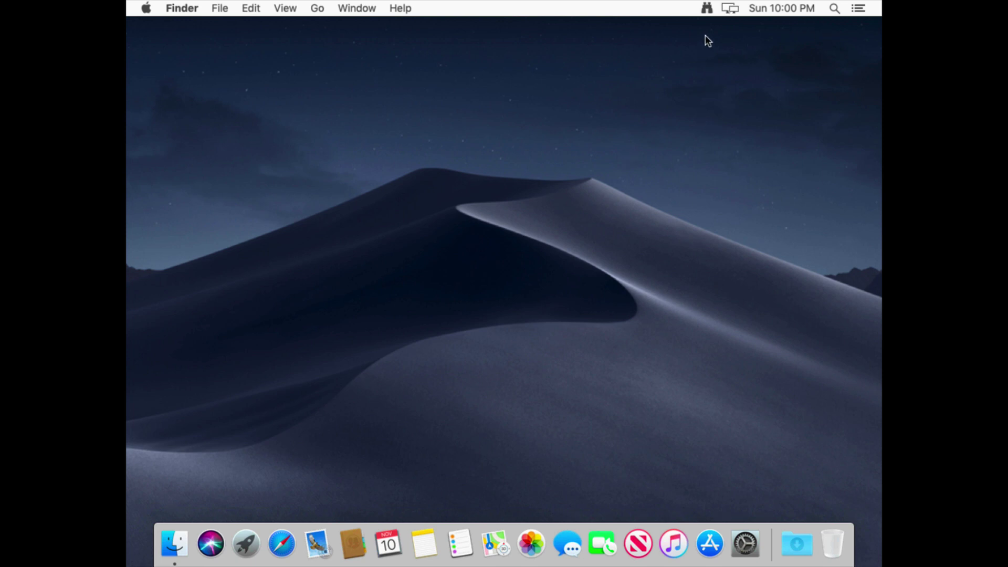
- Check the remote management status menu, then inspect the Enrollment Profile in System Preferences > Profiles
{"action": "left_click", "coordinate": [706, 11]}
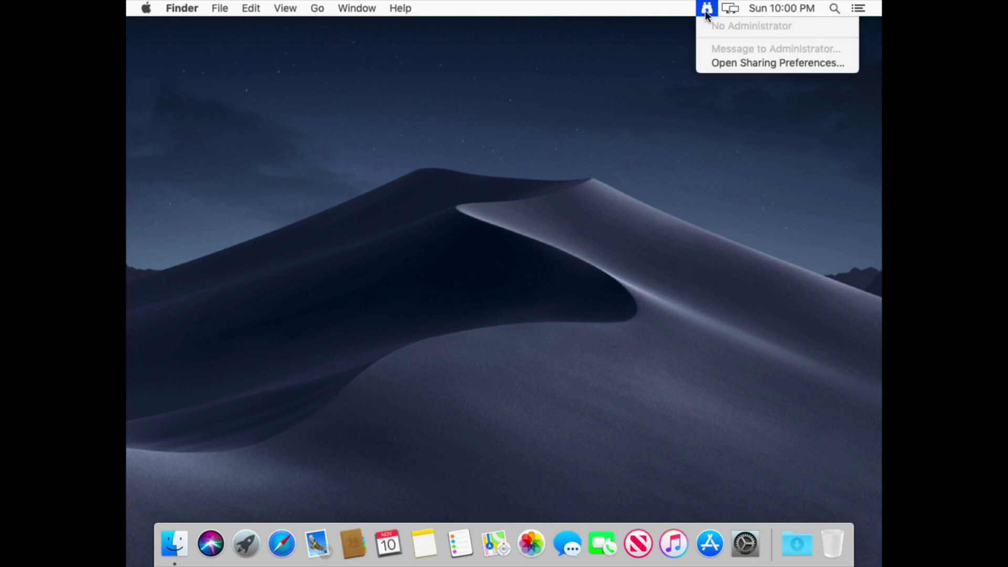
{"action": "left_click", "coordinate": [706, 9]}
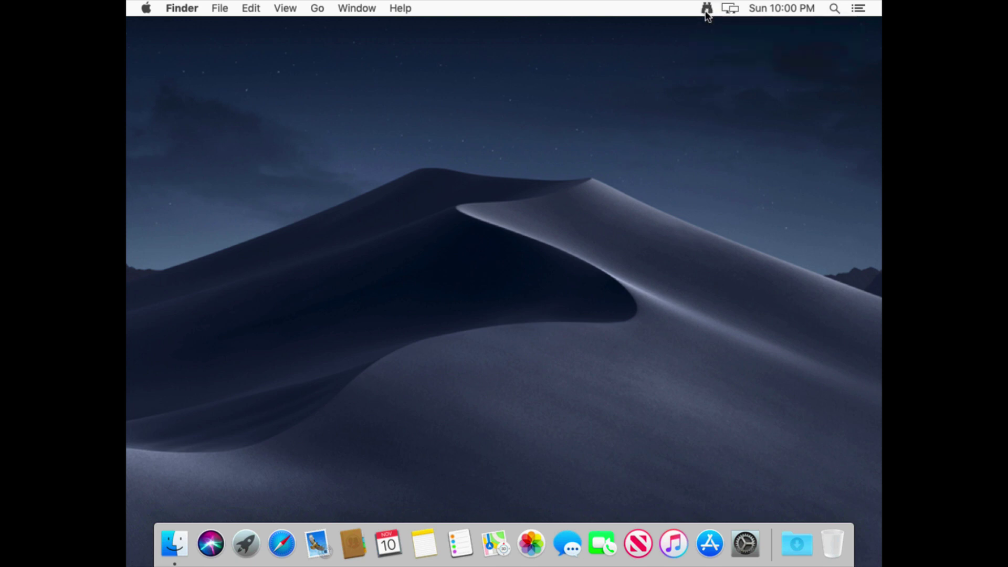
{"action": "left_click", "coordinate": [735, 556]}
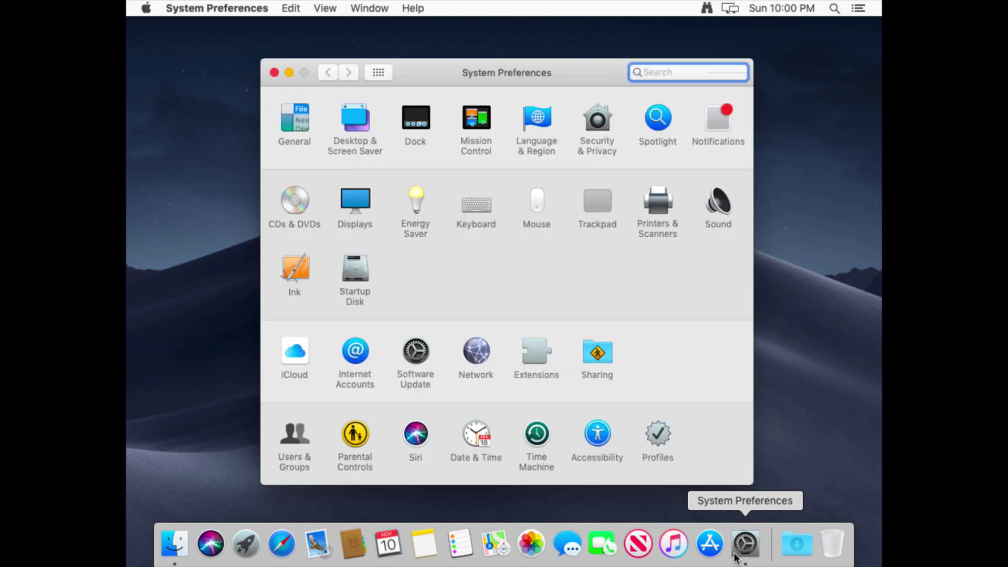
{"action": "left_click", "coordinate": [658, 433]}
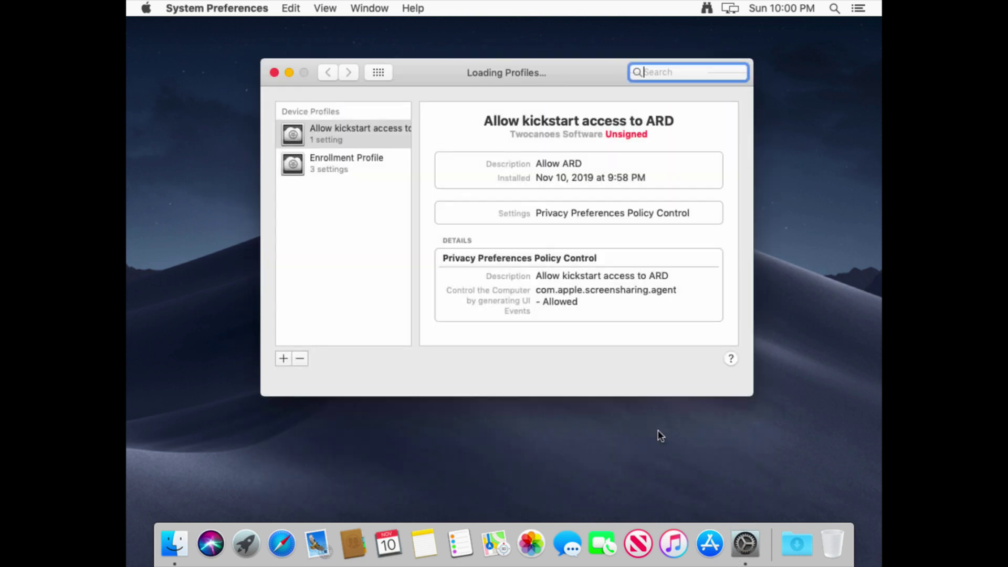
{"action": "left_click", "coordinate": [337, 168]}
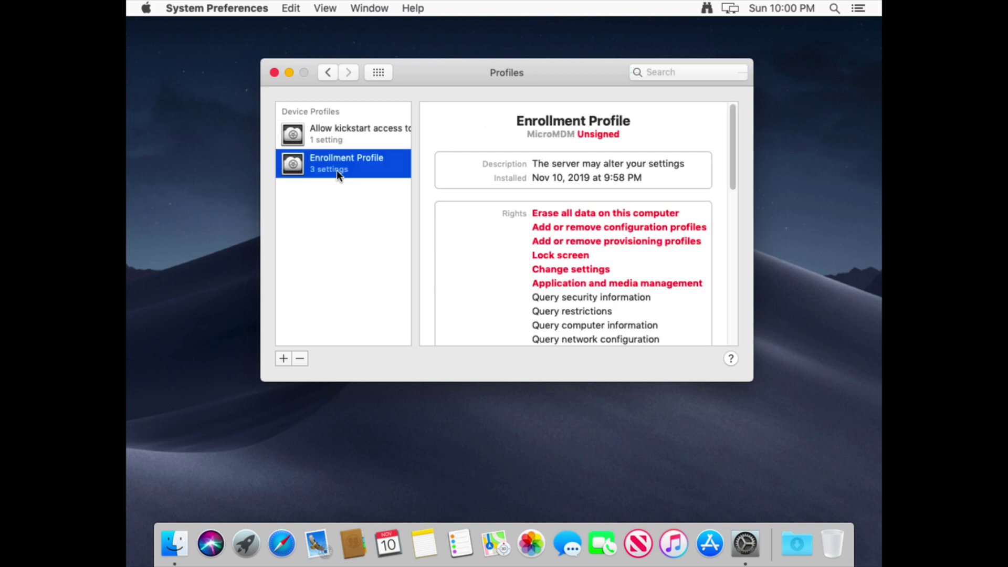
- Close System Preferences, refresh MDS's device list and open the enrolled Mac's Device Info
{"action": "left_click", "coordinate": [275, 72]}
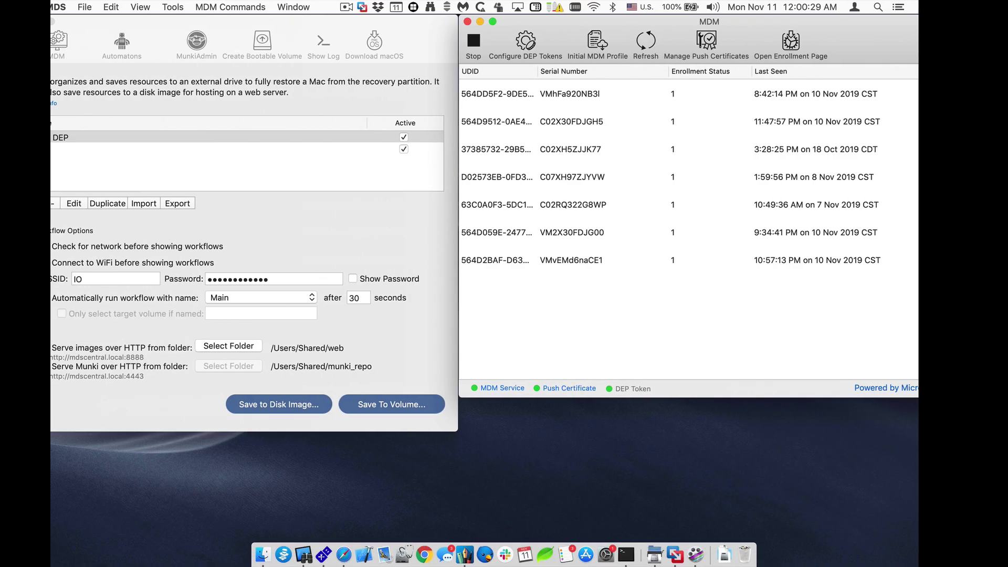
{"action": "left_click", "coordinate": [689, 45]}
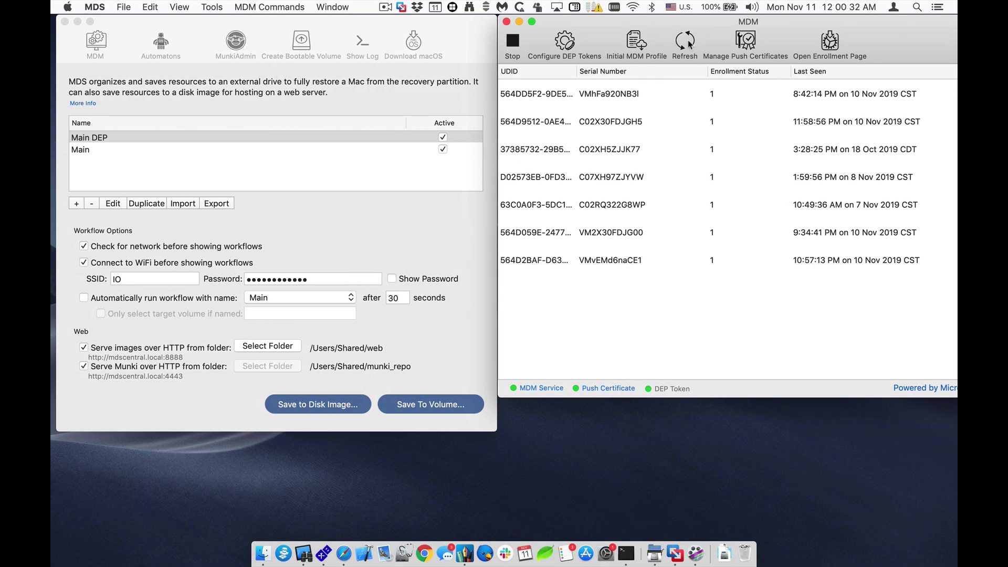
{"action": "left_click", "coordinate": [641, 120]}
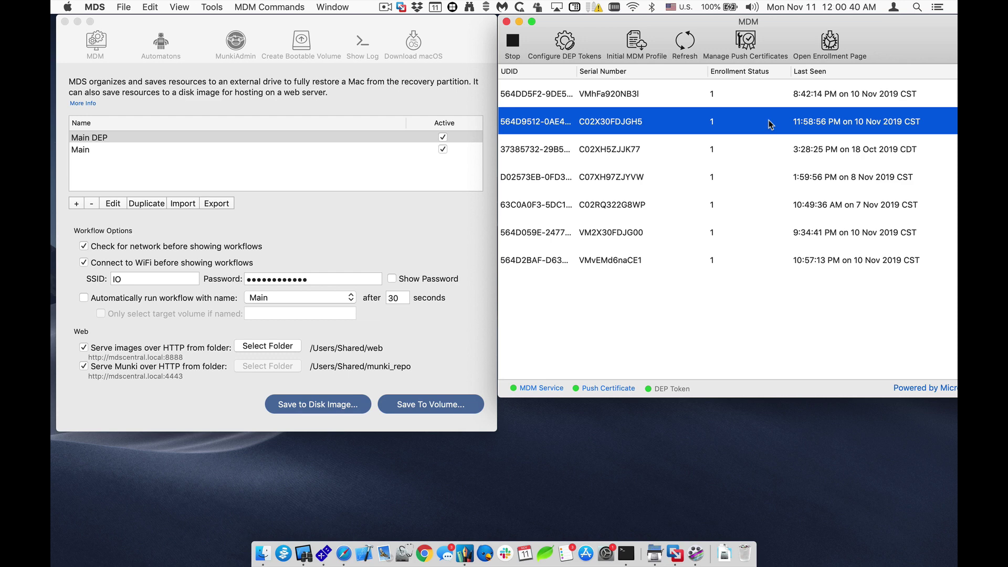
{"action": "double_click", "coordinate": [636, 128]}
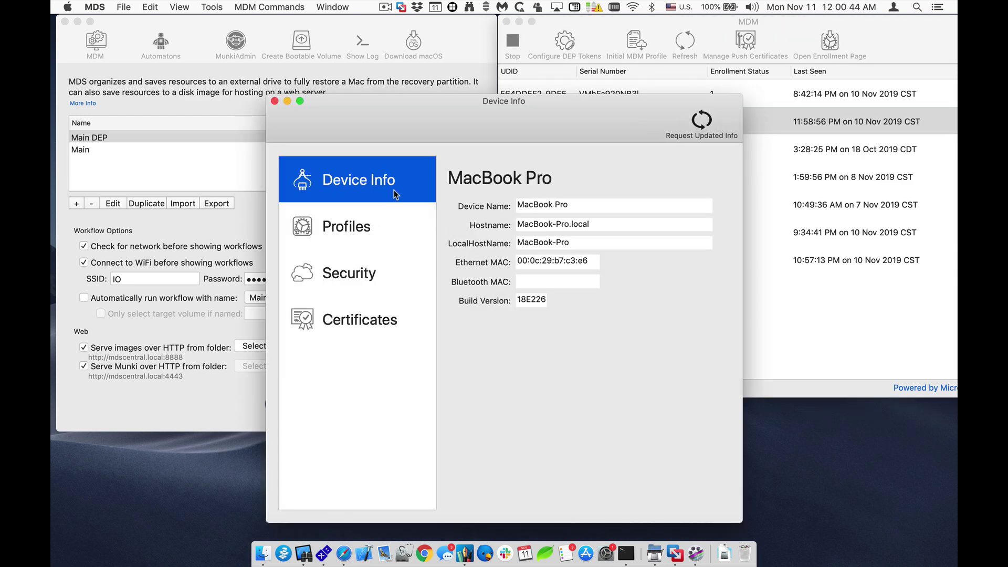
- Review the Mac's installed profiles, security status and network details, then close Device Info
{"action": "left_click", "coordinate": [373, 212]}
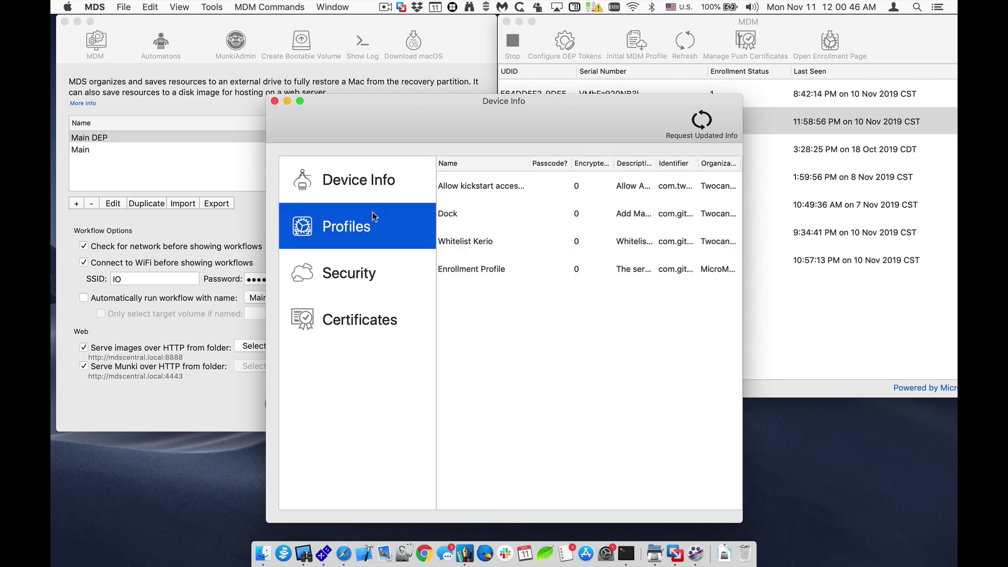
{"action": "left_click", "coordinate": [346, 283]}
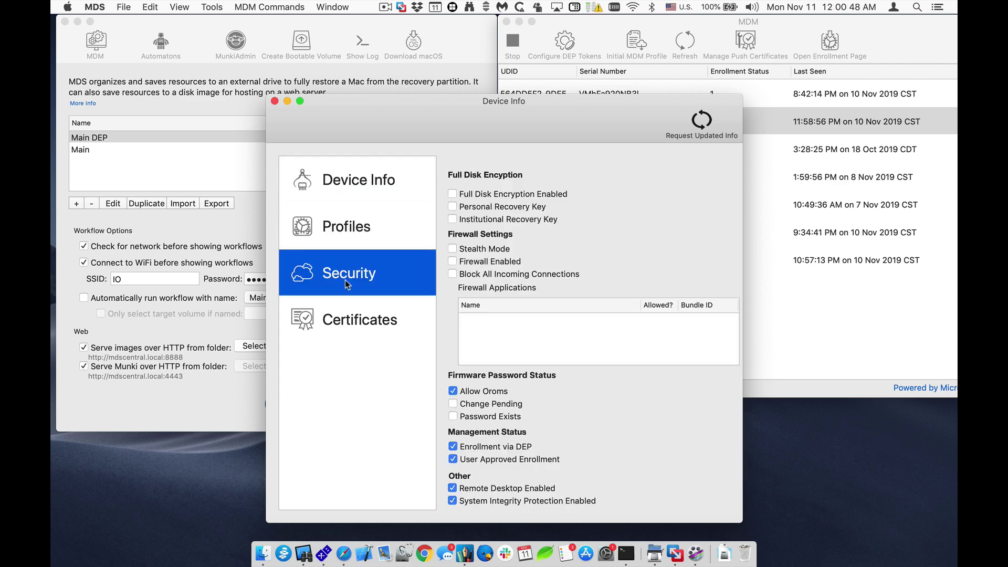
{"action": "left_click", "coordinate": [361, 184]}
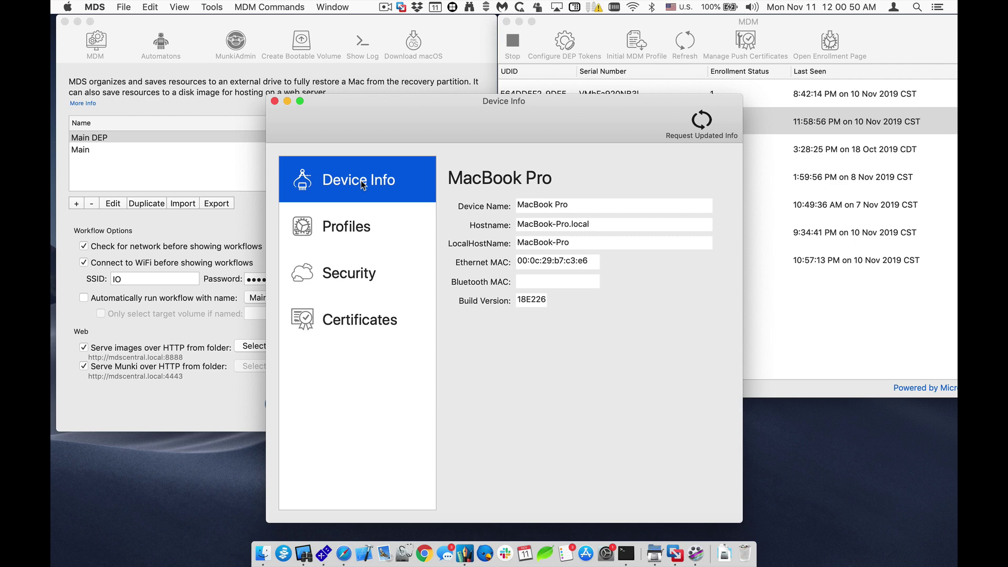
{"action": "left_click", "coordinate": [317, 223]}
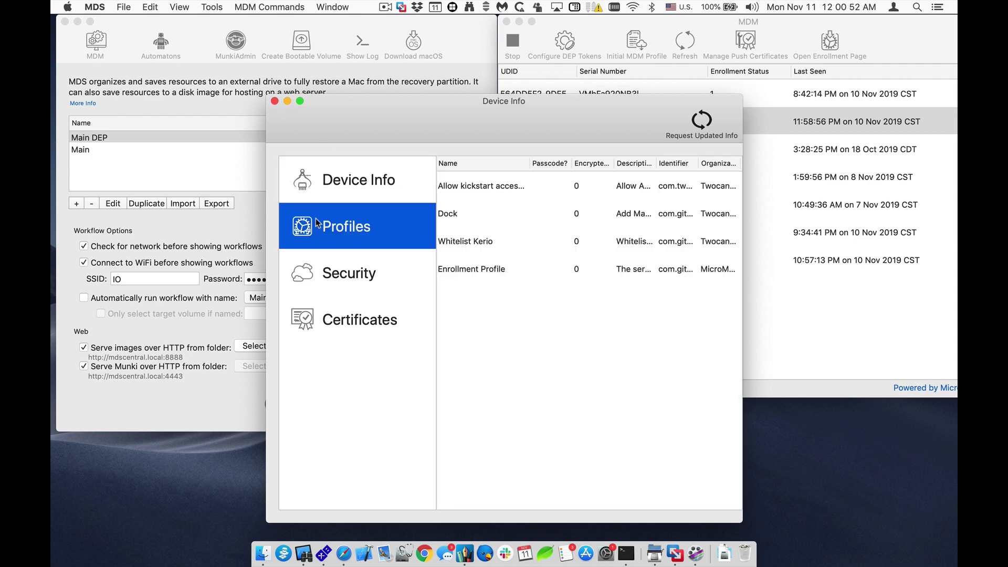
{"action": "left_click", "coordinate": [273, 100]}
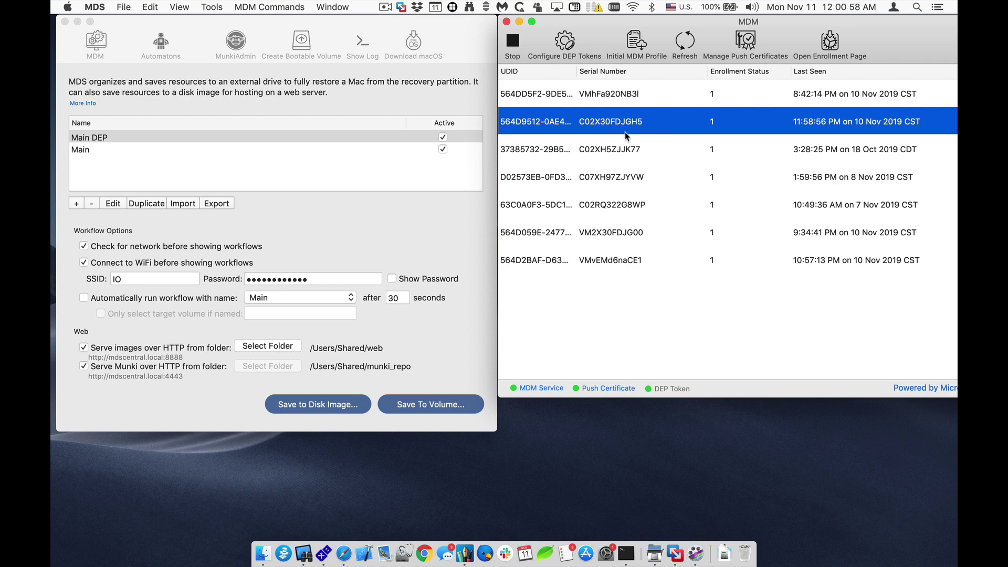
- Send Restart Device to the enrolled Mac from MDM Commands and confirm the restart
{"action": "left_click", "coordinate": [296, 7]}
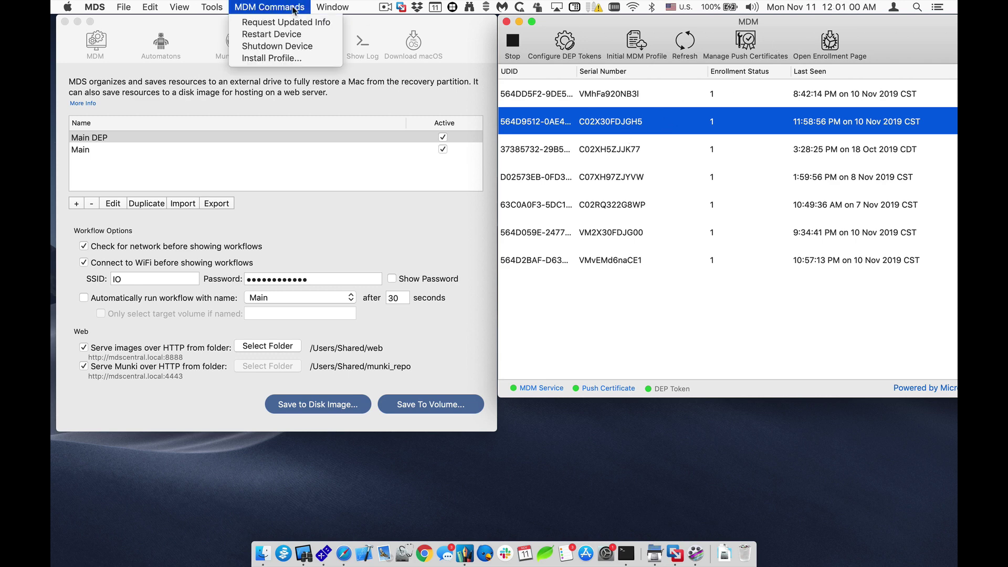
{"action": "left_click", "coordinate": [271, 34]}
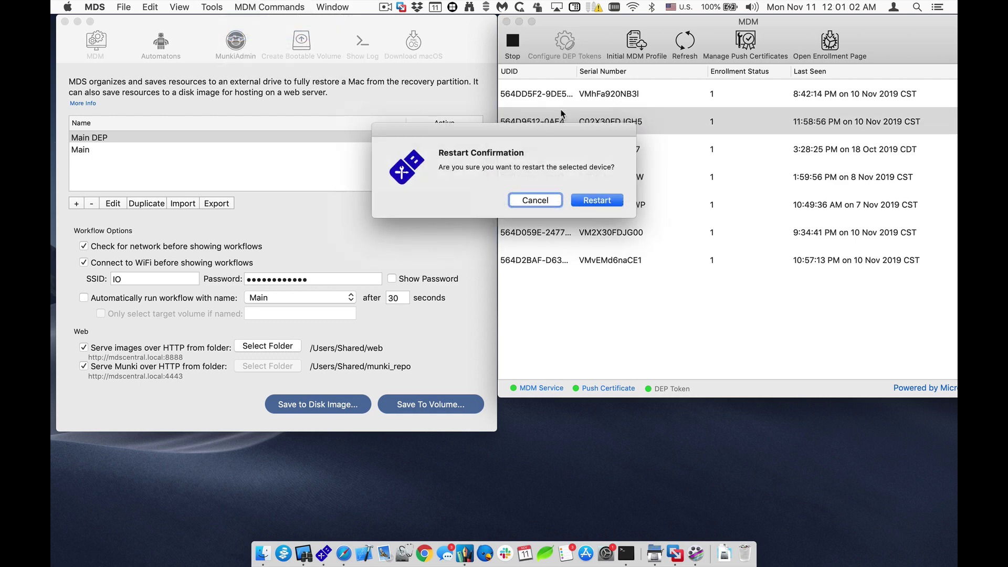
{"action": "left_click", "coordinate": [294, 7]}
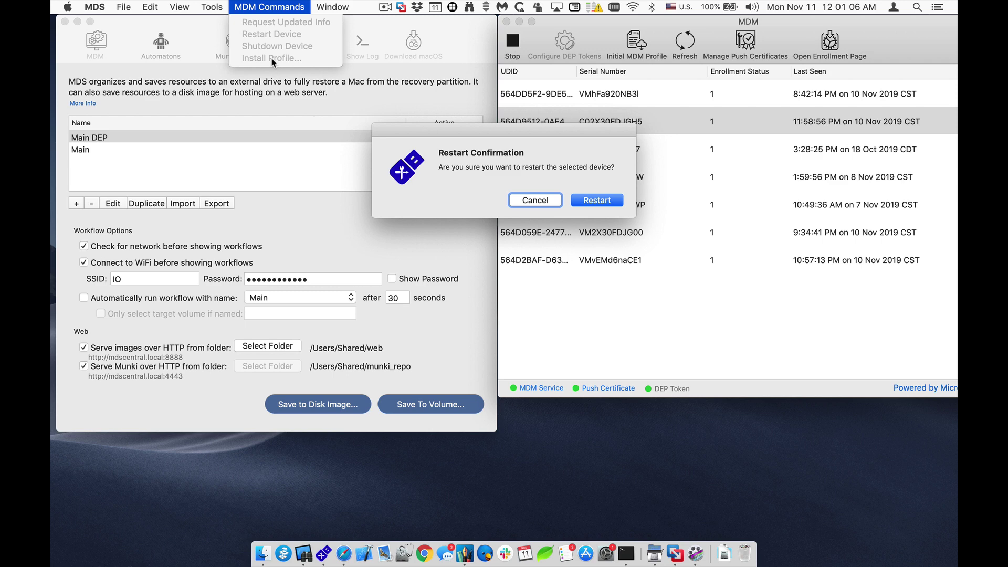
{"action": "left_click", "coordinate": [582, 181]}
{"action": "left_click", "coordinate": [595, 200]}
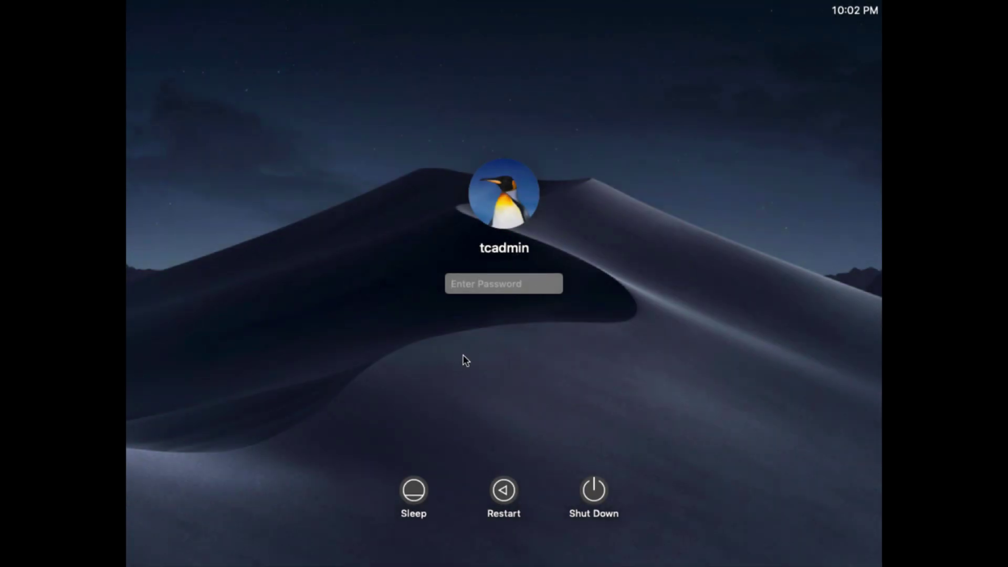
- Sign in after the reboot and open the Applications folder via Go > Applications
{"action": "type", "text": "••••••••••"}
{"action": "key", "text": "Return"}
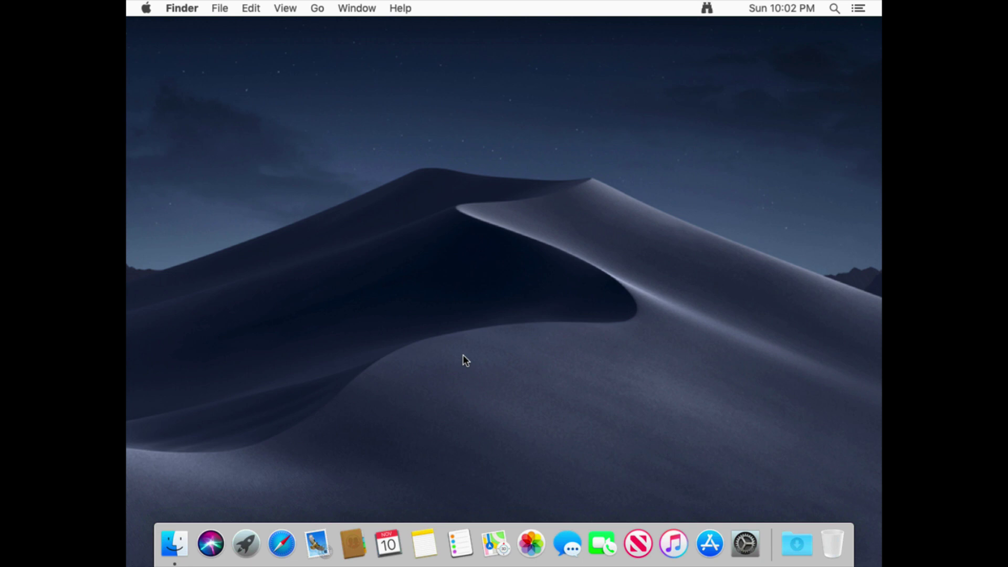
{"action": "left_click", "coordinate": [312, 12]}
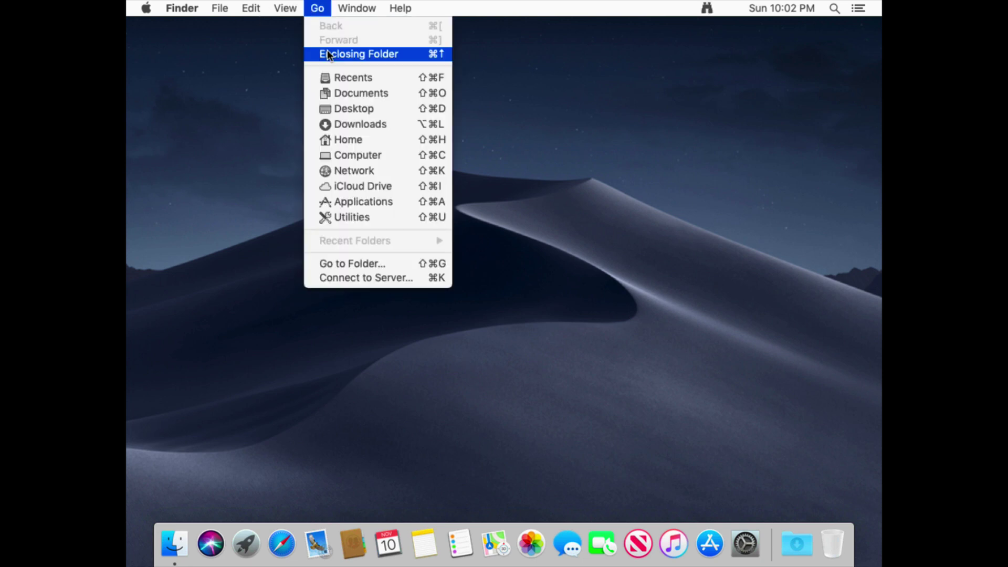
{"action": "left_click", "coordinate": [392, 202]}
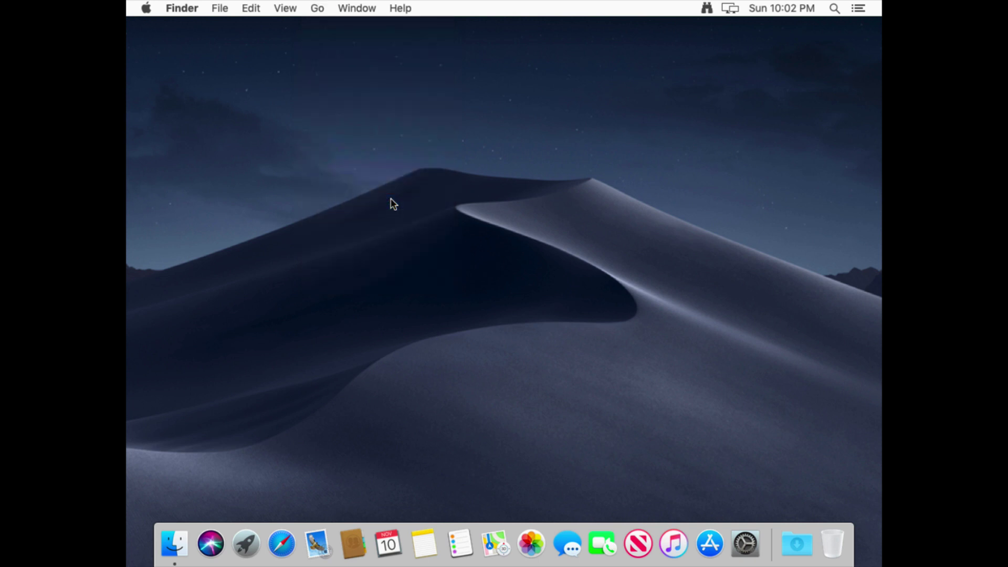
{"action": "key", "text": "g"}
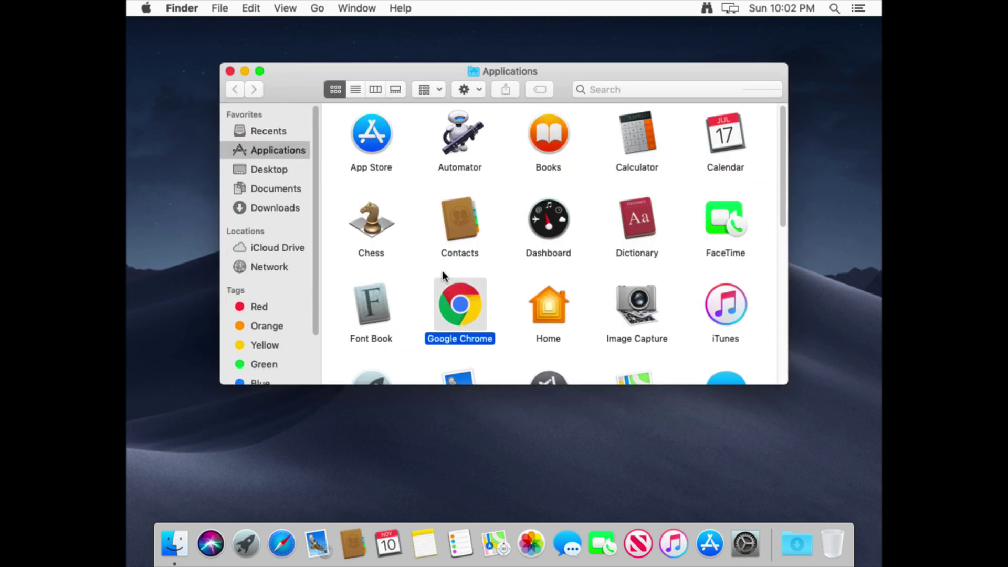
- Launch Managed Software Center and install Microsoft_Office from its Software catalog
{"action": "key", "text": "m"}
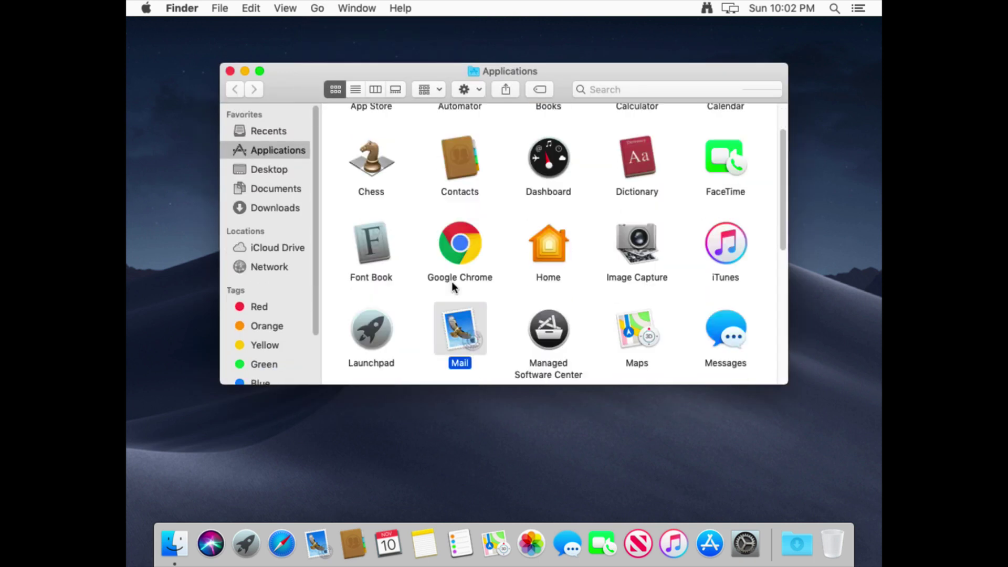
{"action": "key", "text": "a"}
{"action": "key", "text": "n"}
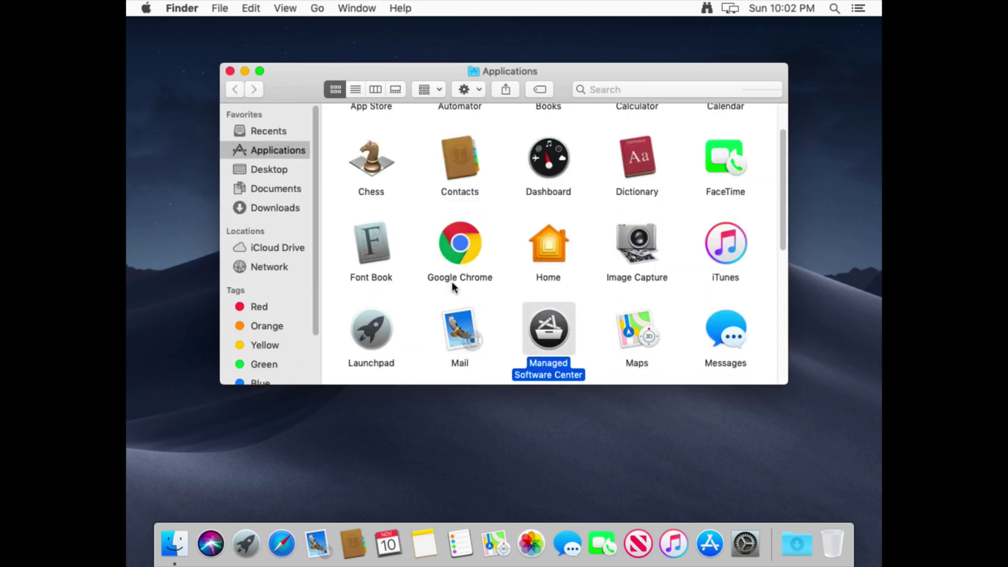
{"action": "double_click", "coordinate": [557, 346]}
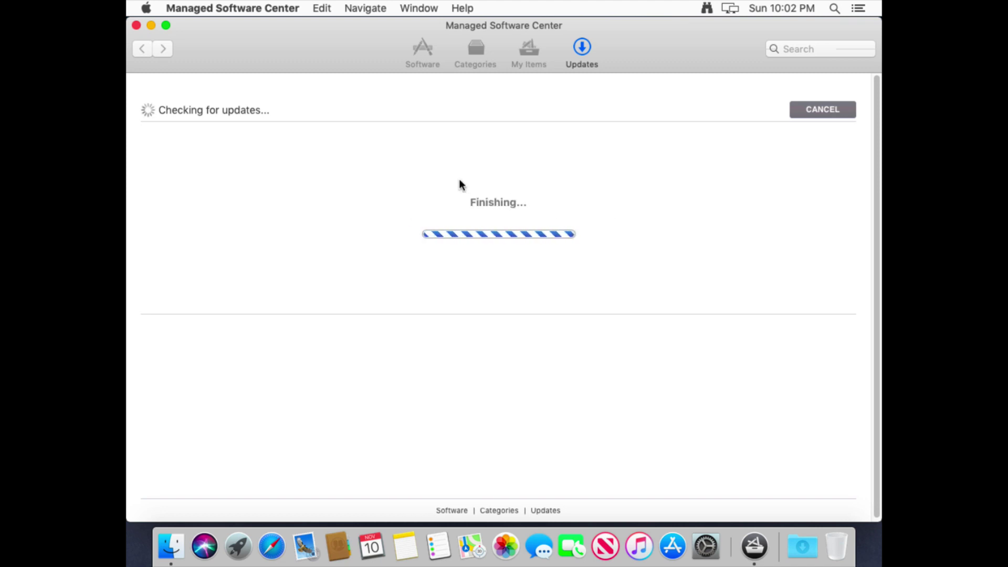
{"action": "left_click", "coordinate": [417, 52]}
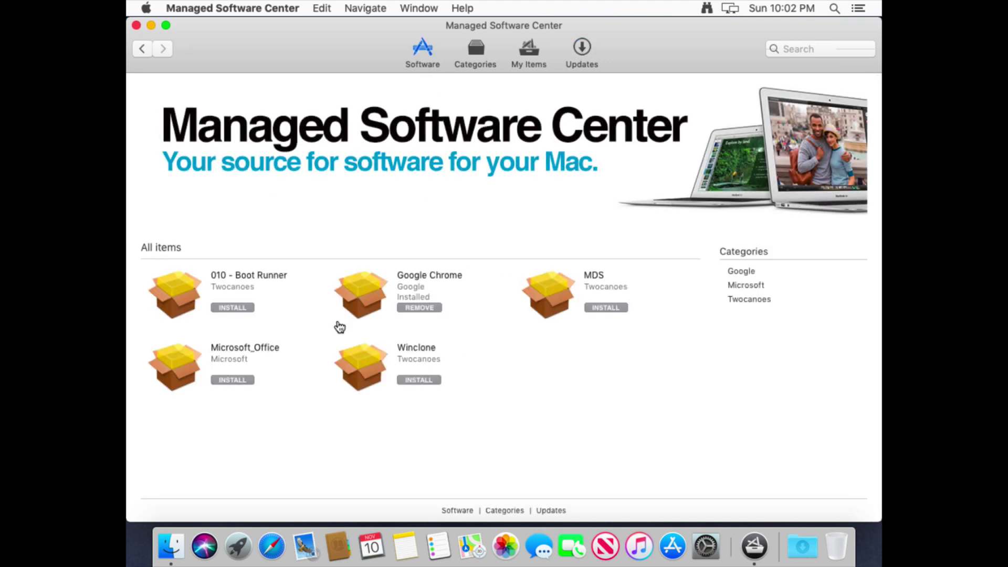
{"action": "left_click", "coordinate": [230, 380]}
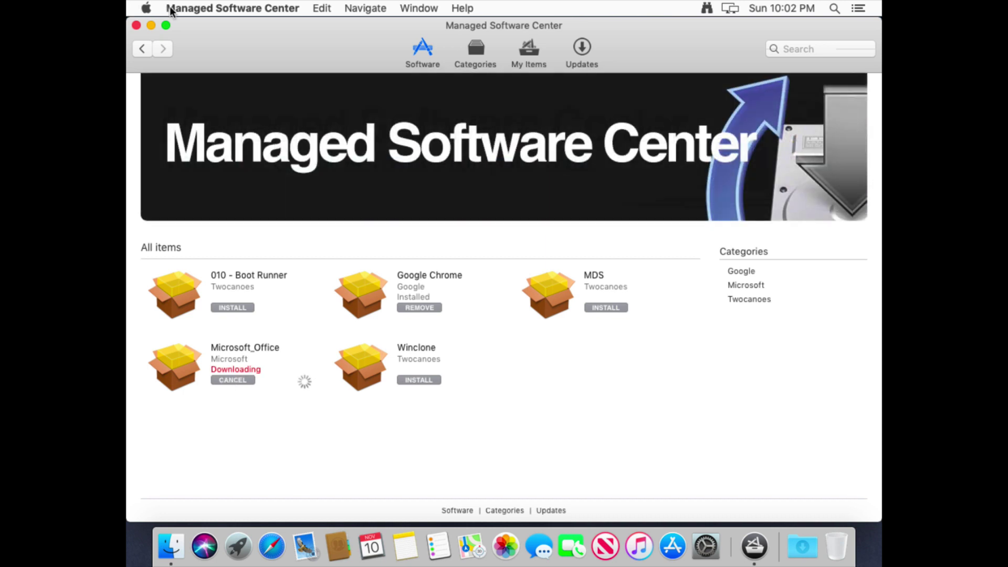
{"action": "left_click", "coordinate": [171, 8]}
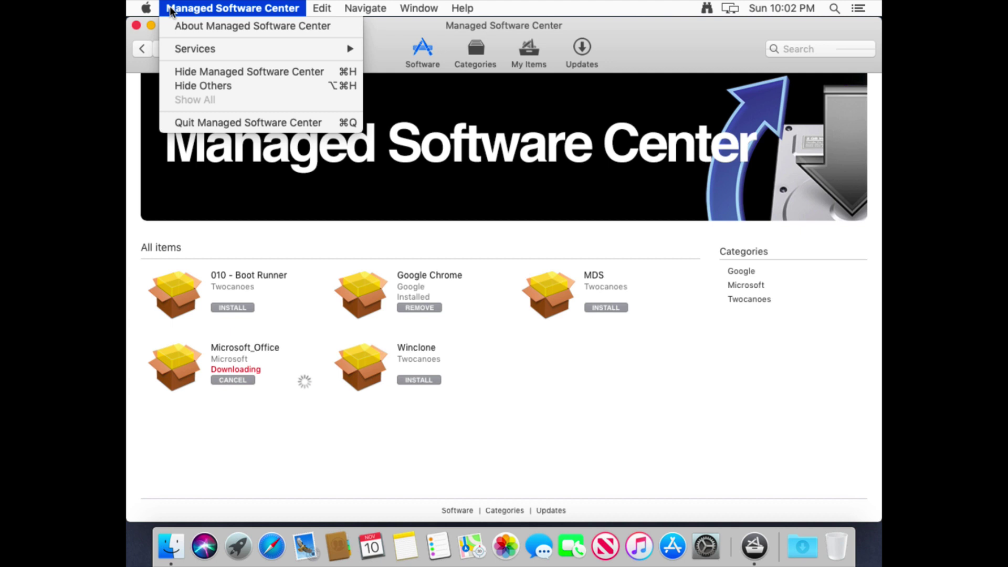
- Quit Managed Software Center, close the Applications folder, and bring up Remote Desktop's scanned computers
{"action": "left_click", "coordinate": [188, 122]}
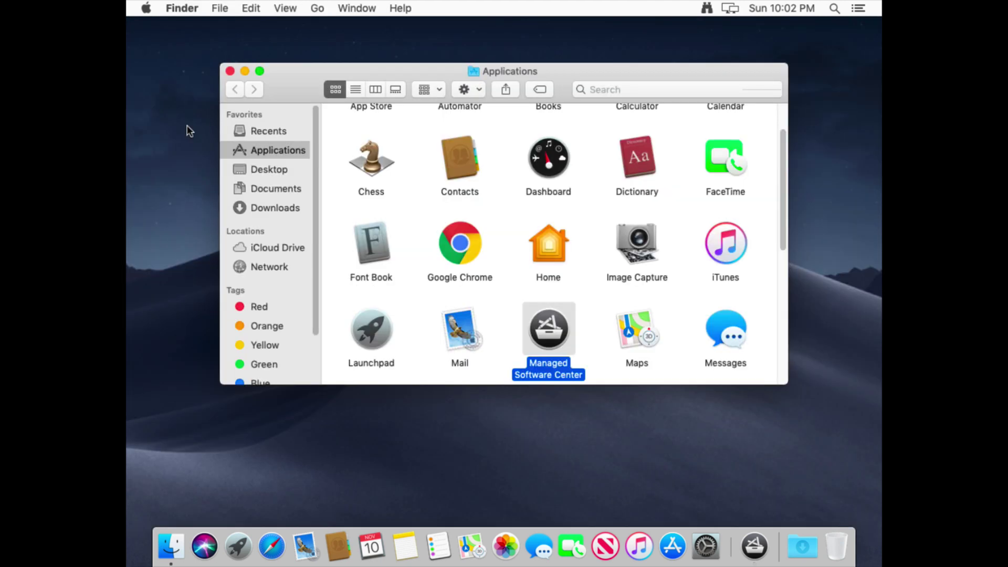
{"action": "left_click", "coordinate": [230, 72]}
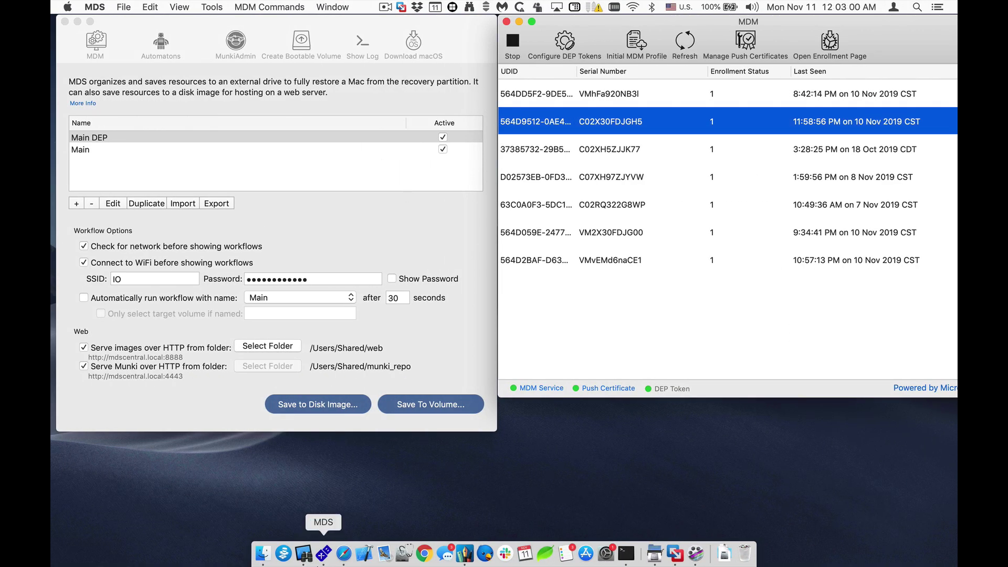
{"action": "left_click", "coordinate": [303, 554]}
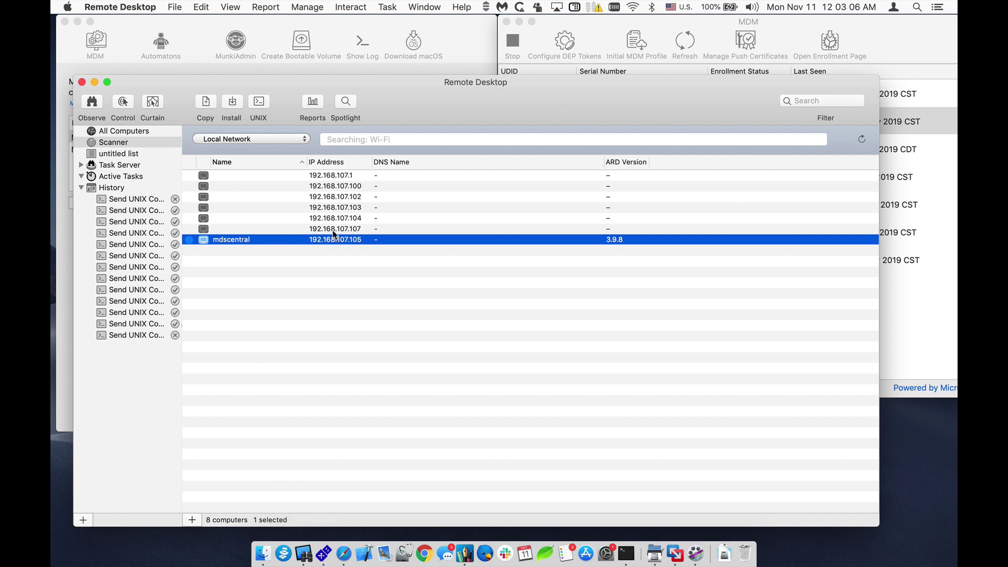
- List Bonjour computers in Remote Desktop and start screen control of the MacBook Pro
{"action": "left_click", "coordinate": [250, 139]}
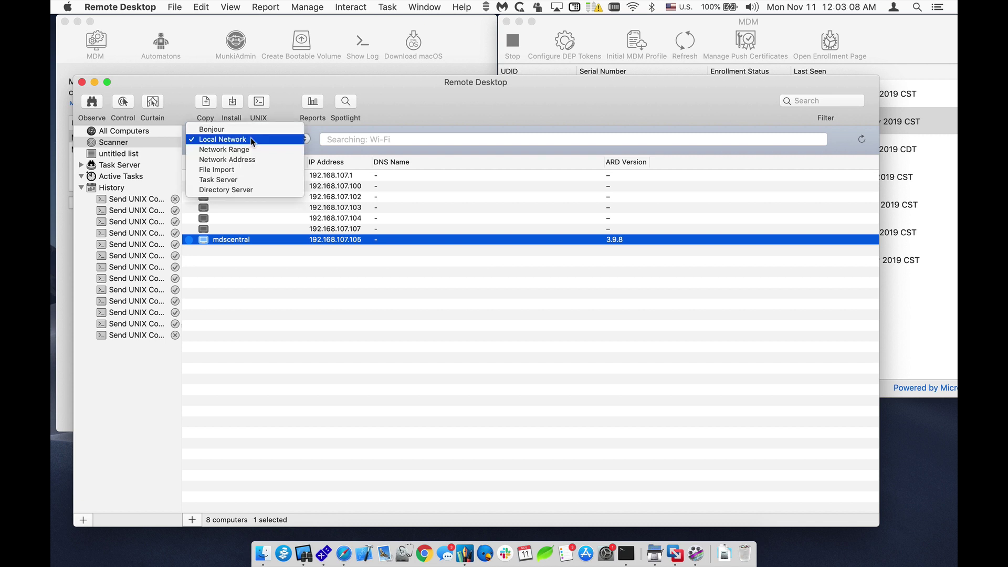
{"action": "left_click", "coordinate": [216, 130]}
{"action": "key", "text": "super+alt+c"}
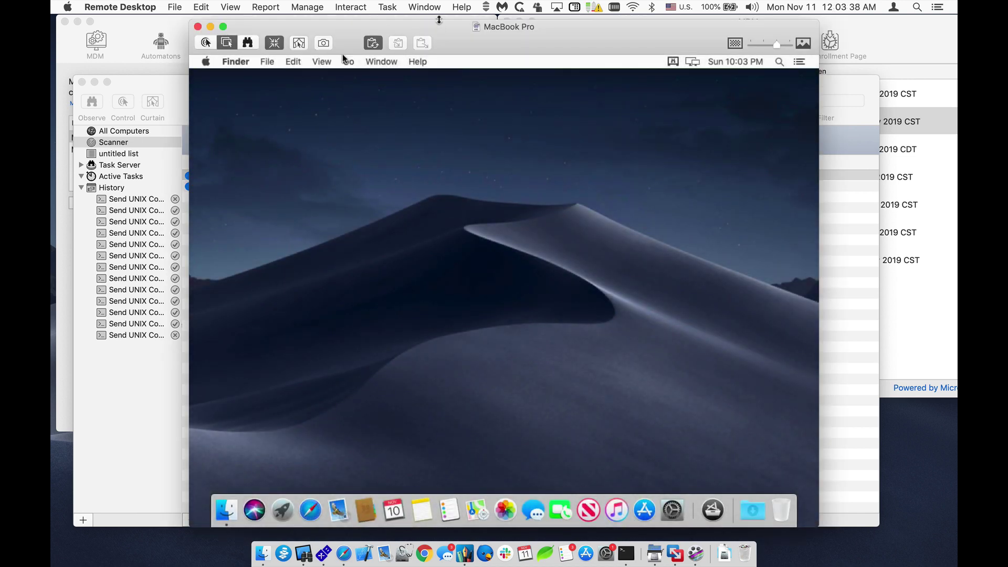
- Close the main Remote Desktop window and move the MacBook Pro screen to the left
{"action": "left_click_drag", "start_coordinate": [567, 28], "coordinate": [677, 231]}
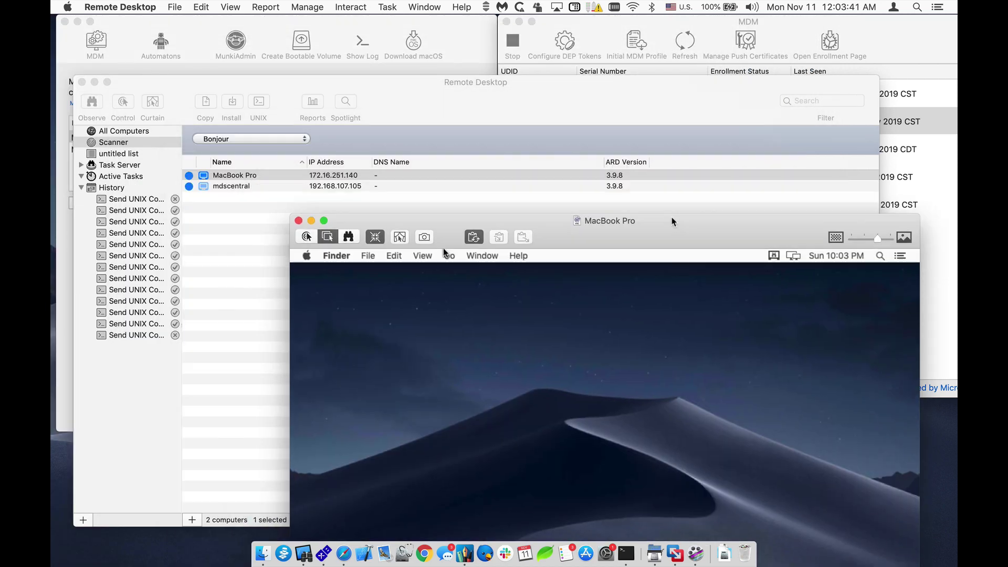
{"action": "left_click", "coordinate": [603, 107]}
{"action": "key", "text": "super+w"}
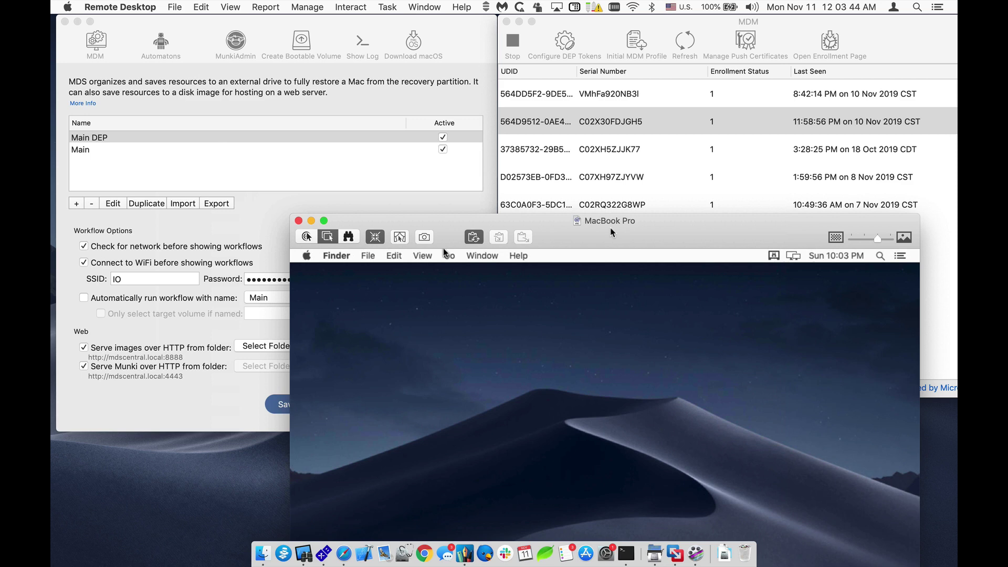
{"action": "left_click_drag", "start_coordinate": [625, 229], "coordinate": [646, 79]}
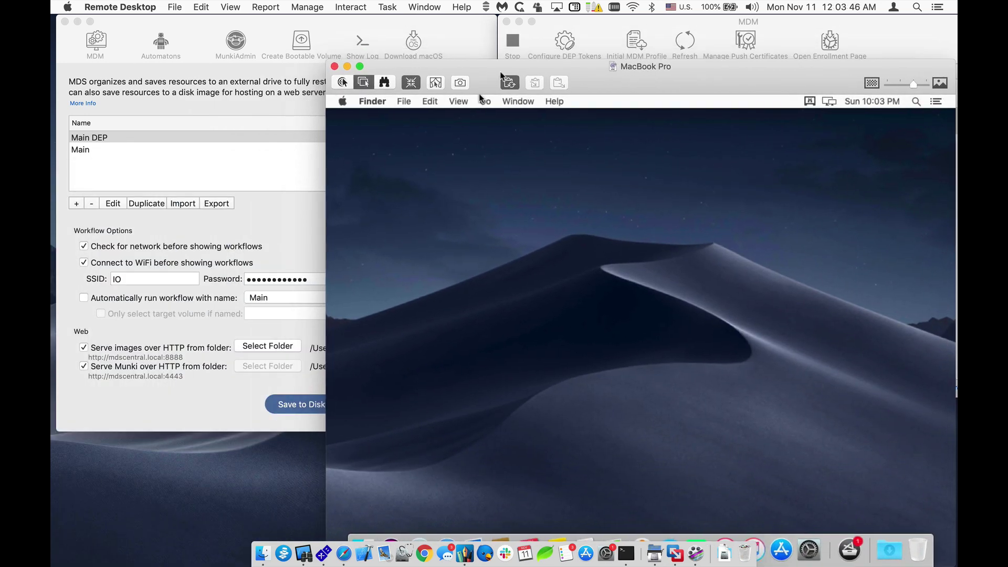
{"action": "left_click_drag", "start_coordinate": [570, 68], "coordinate": [139, 68]}
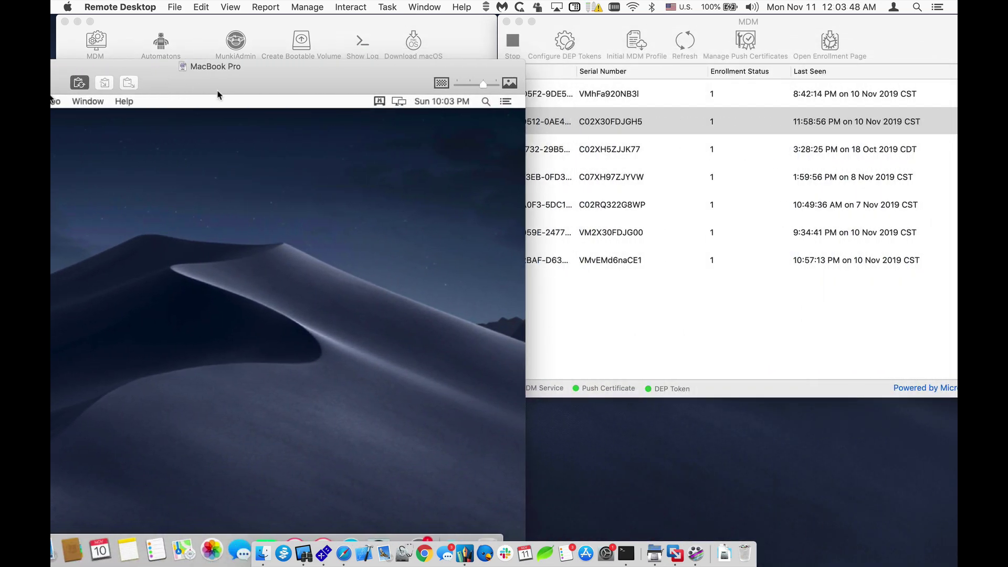
- Send the Shutdown Device MDM command to the enrolled MacBook Pro and confirm it
{"action": "left_click", "coordinate": [622, 122]}
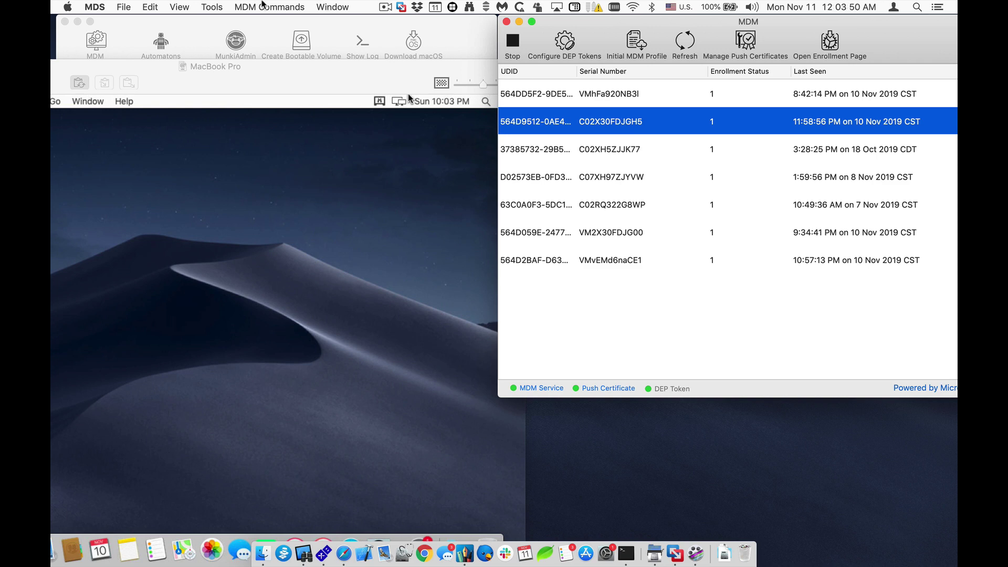
{"action": "left_click", "coordinate": [262, 6]}
{"action": "left_click", "coordinate": [277, 46]}
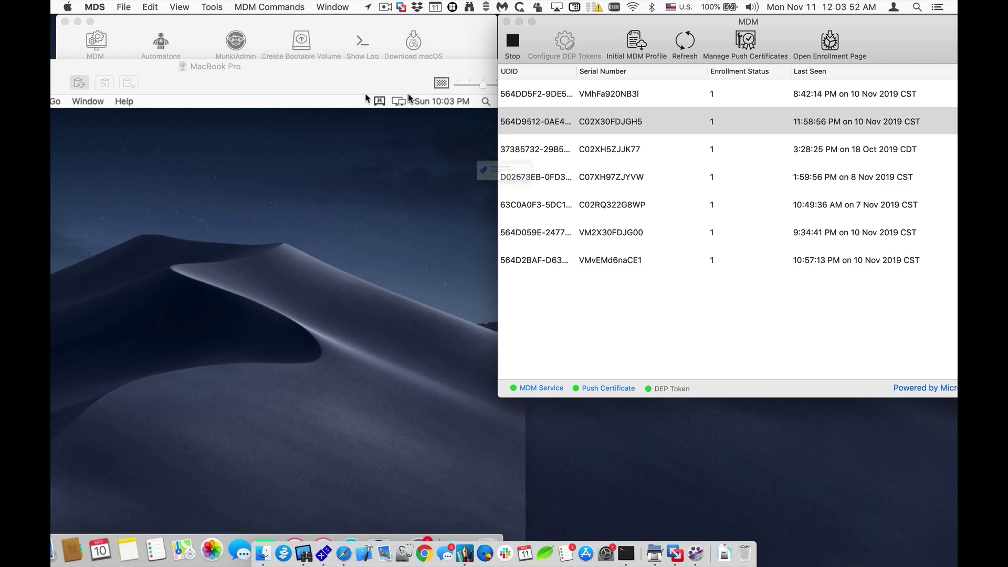
{"action": "left_click", "coordinate": [578, 201]}
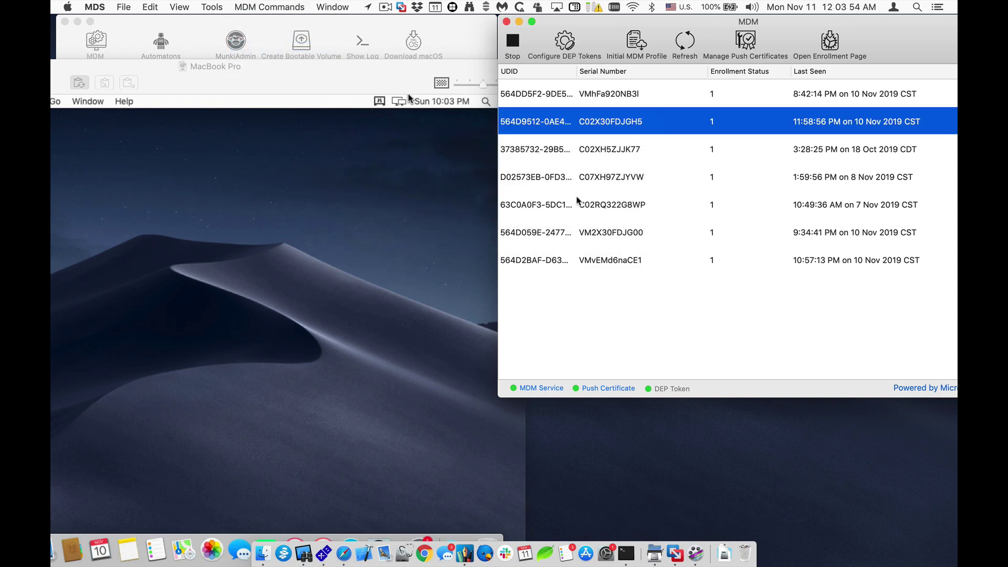